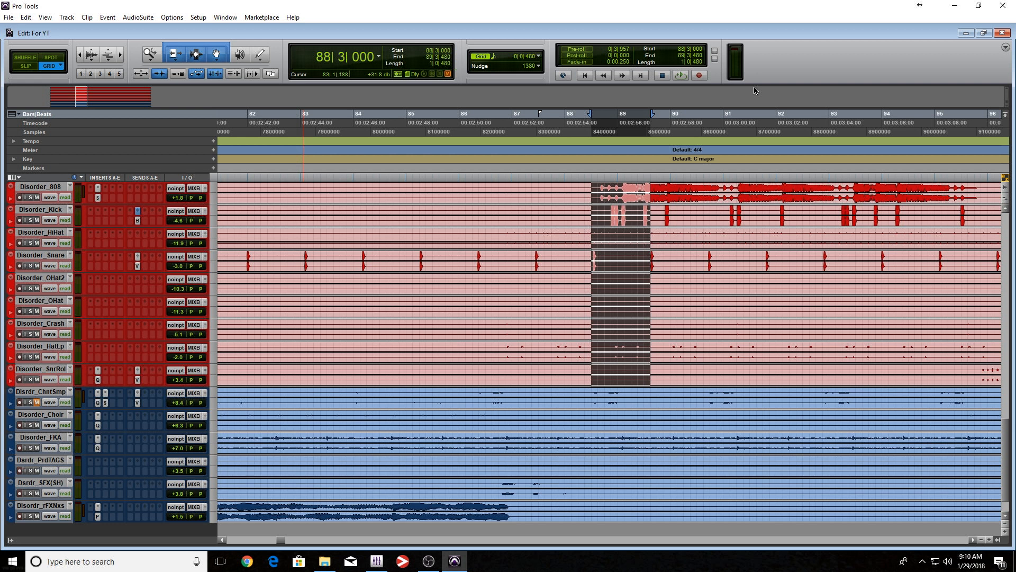
Audition the selected section around bar 88 and look over the session's channels in the Mix window.
key("space")
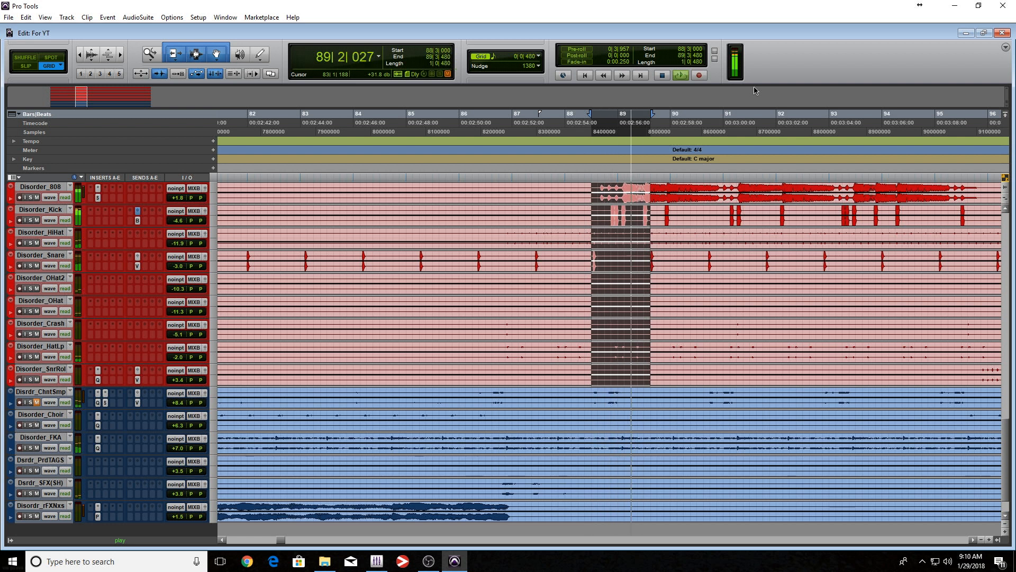
key("space")
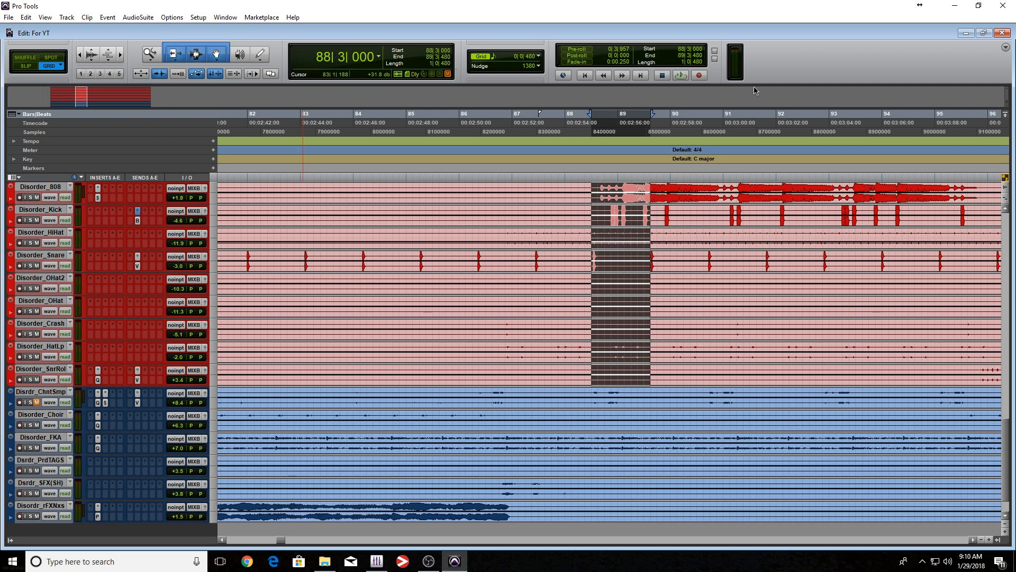
key("ctrl+equal")
scroll(853, 200, "left", 20)
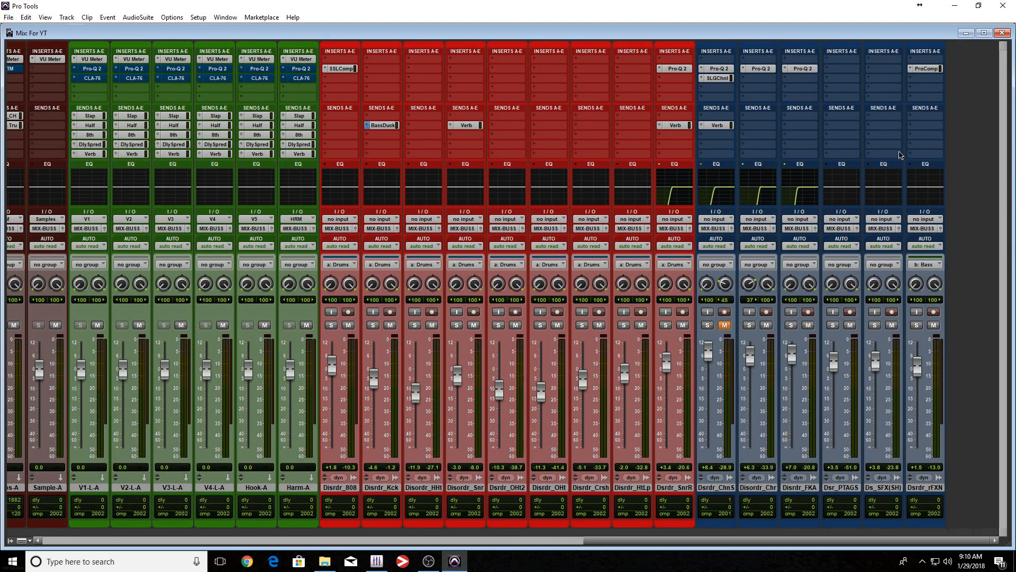
scroll(665, 224, "left", 12)
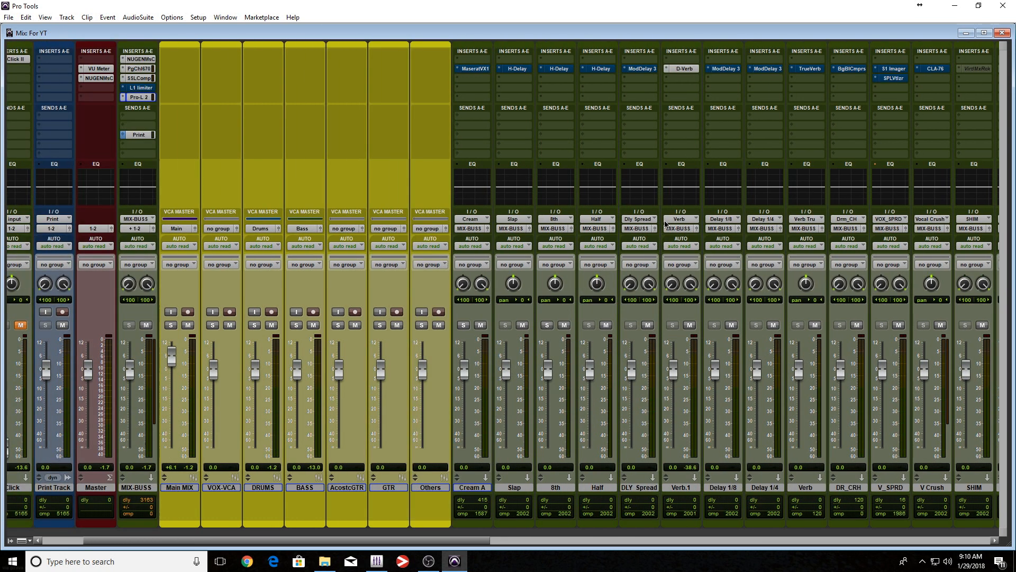
scroll(665, 224, "right", 15)
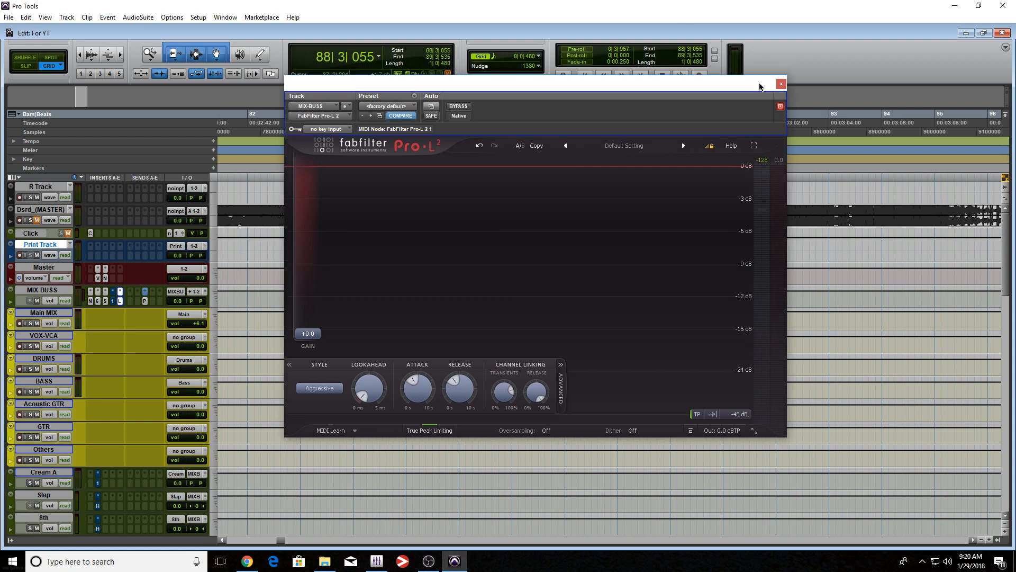
Reset the MIX-BUSS Pro-L 2 limiter to its factory default, show its advanced settings and set the style to Aggressive.
left_click(391, 106)
left_click(426, 112)
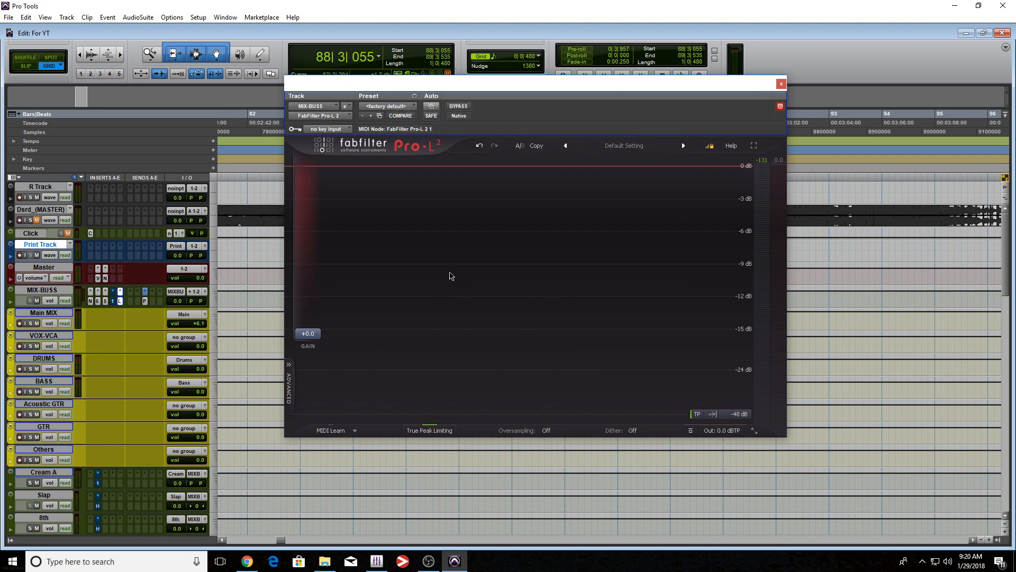
left_click(288, 395)
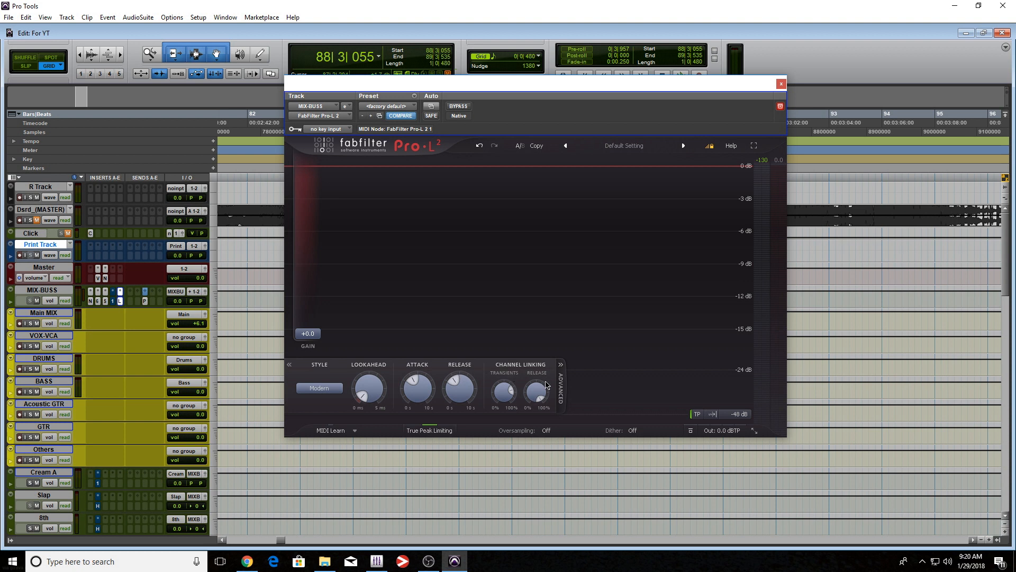
left_click(319, 389)
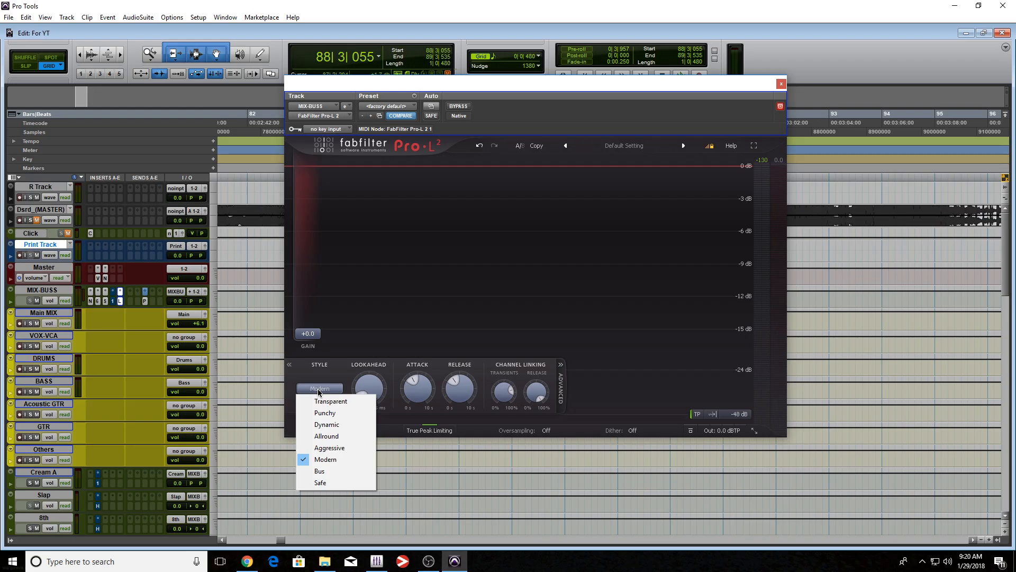
left_click(357, 449)
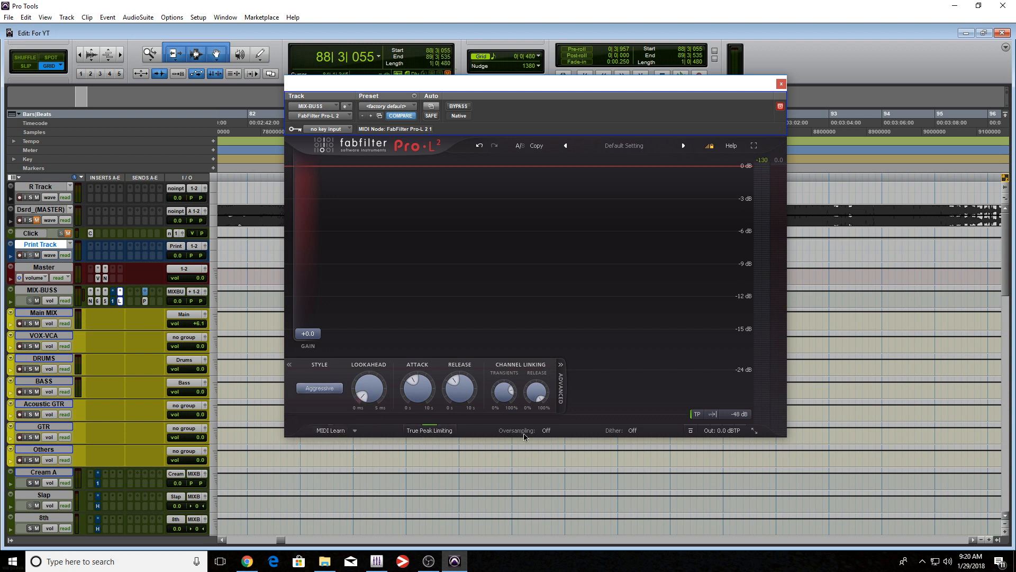
left_click(609, 432)
mouse_move(718, 434)
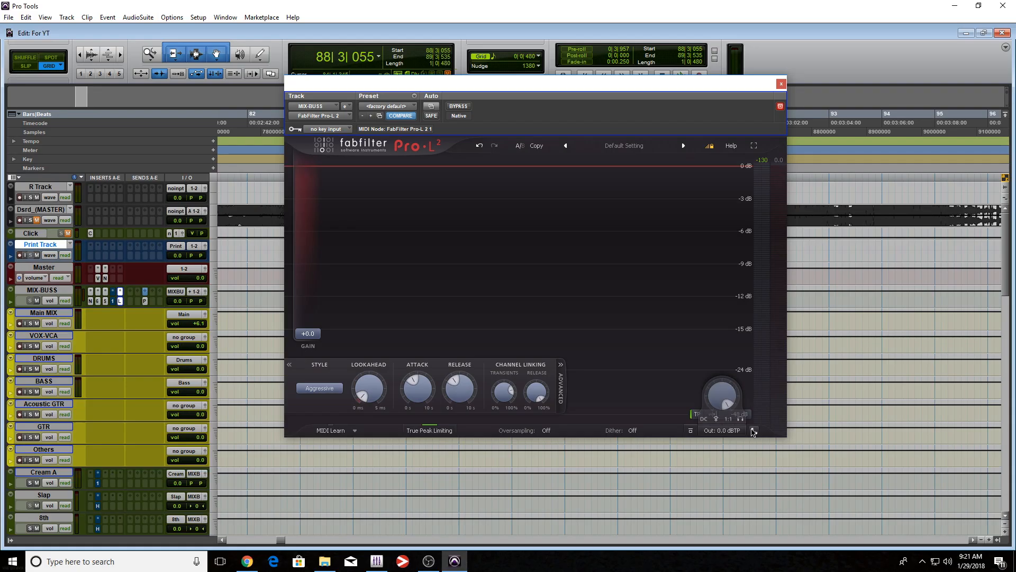
left_click(684, 535)
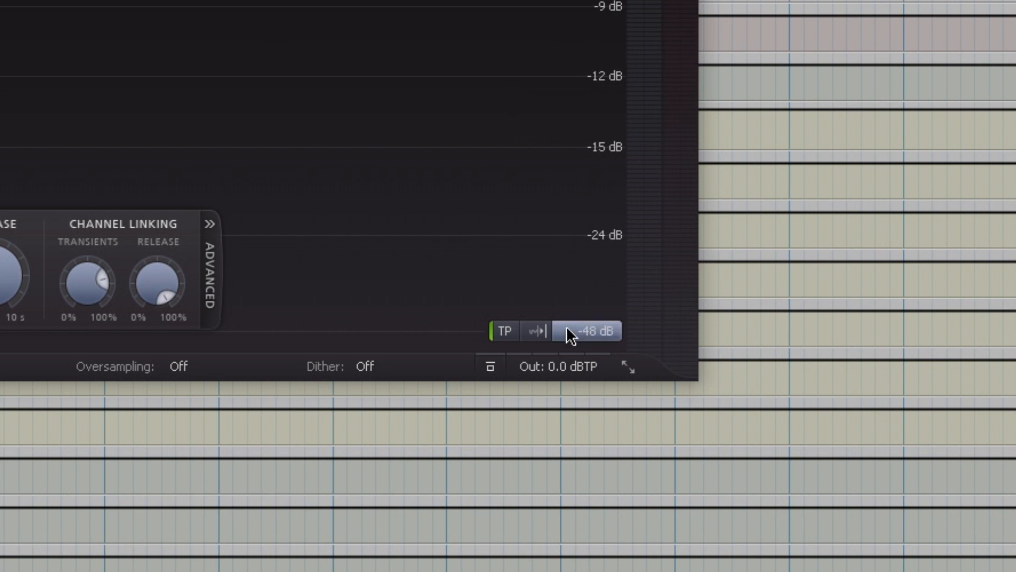
Switch the limiter's meter scale to Loudness and set its target to -9 LUFS (CD).
left_click(571, 335)
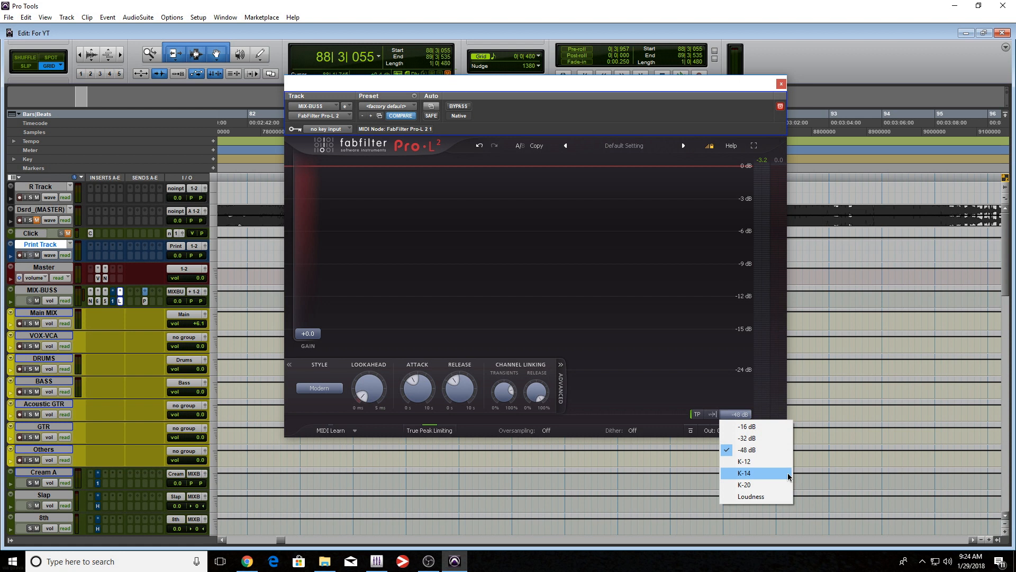
left_click(768, 497)
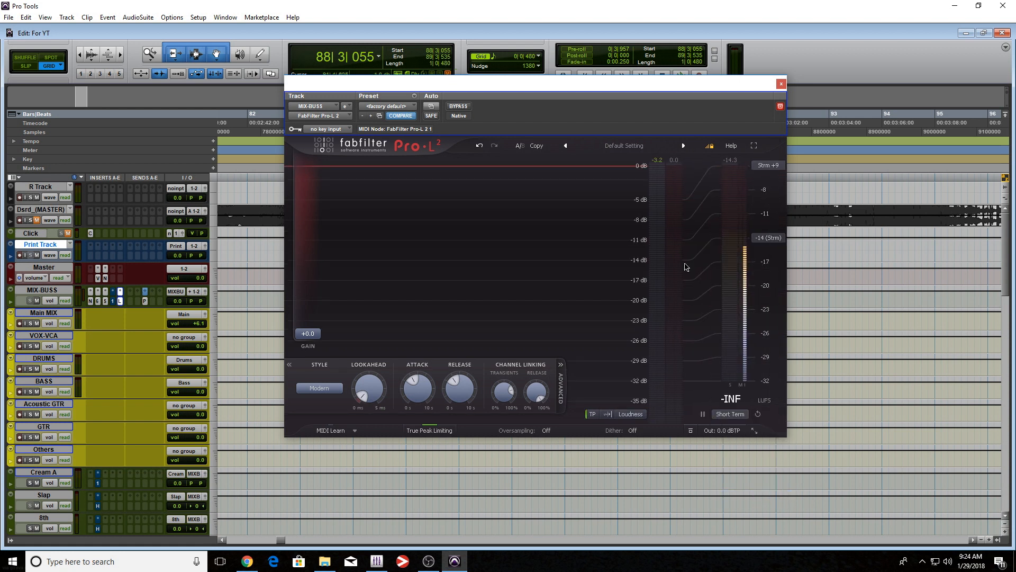
left_click(743, 415)
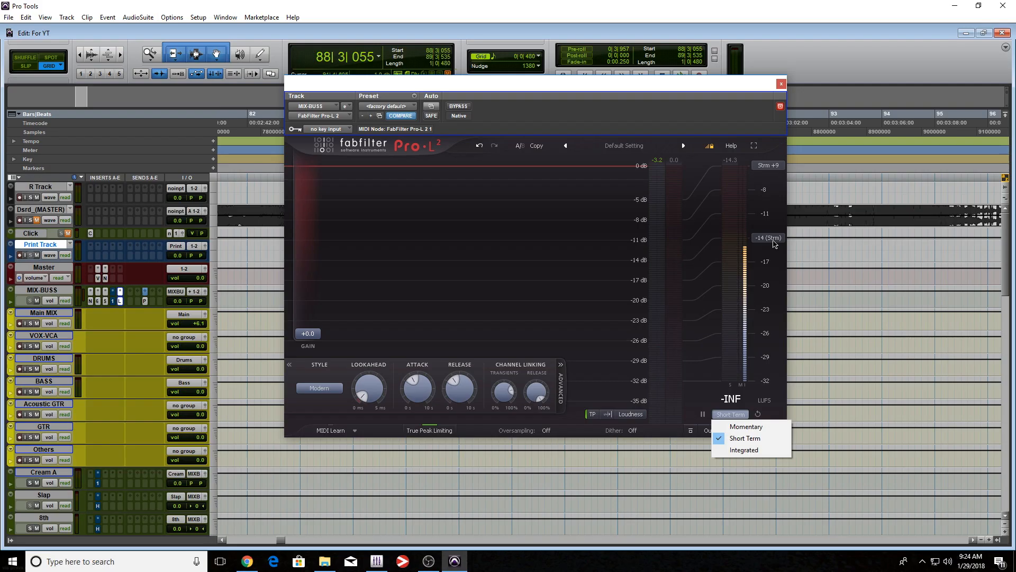
left_click(772, 239)
left_click(773, 239)
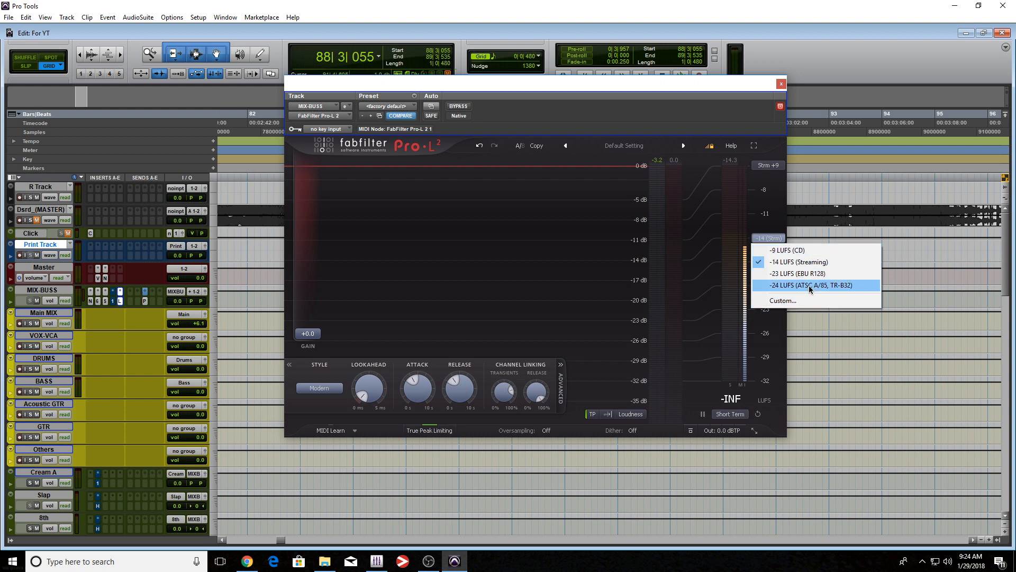
left_click(829, 252)
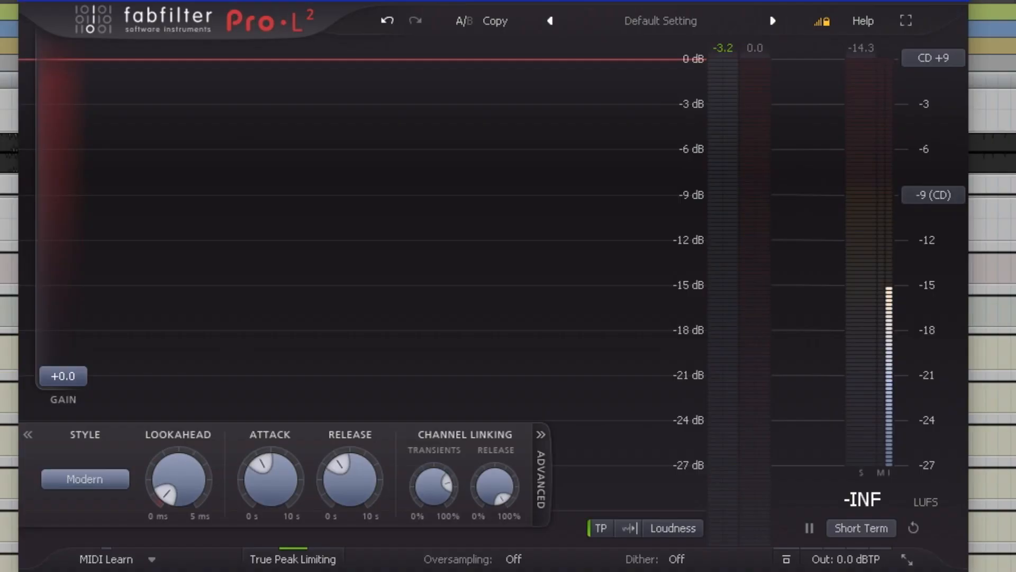
key("space")
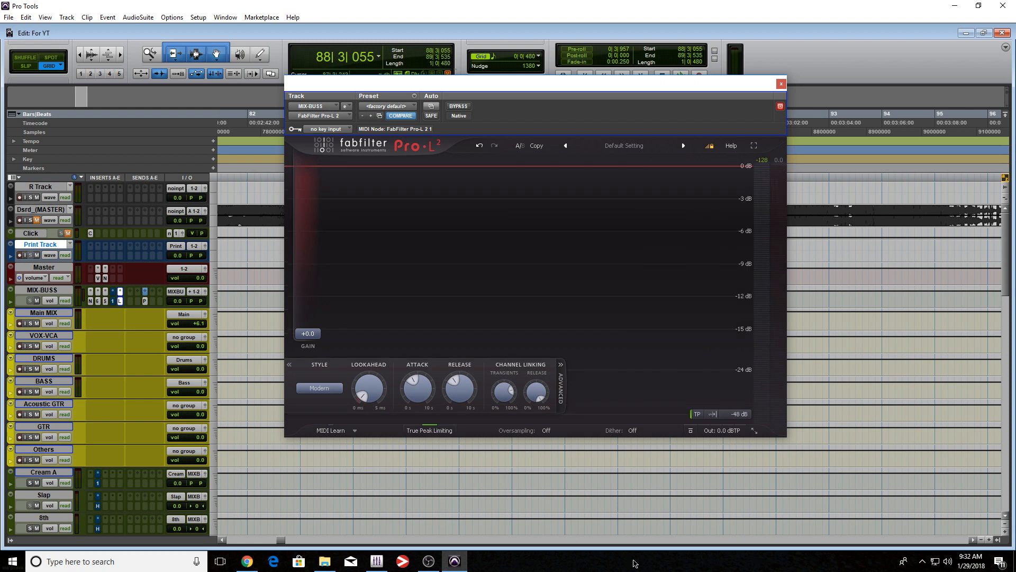
Set the limiter style to Aggressive and audition the selection through it.
left_click(319, 388)
left_click(360, 452)
key("space")
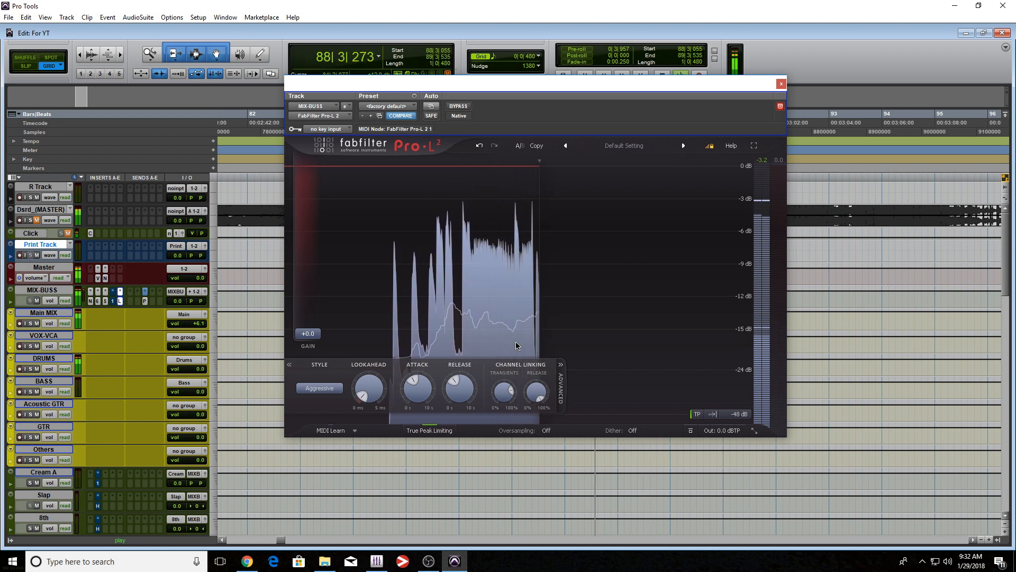
key("space")
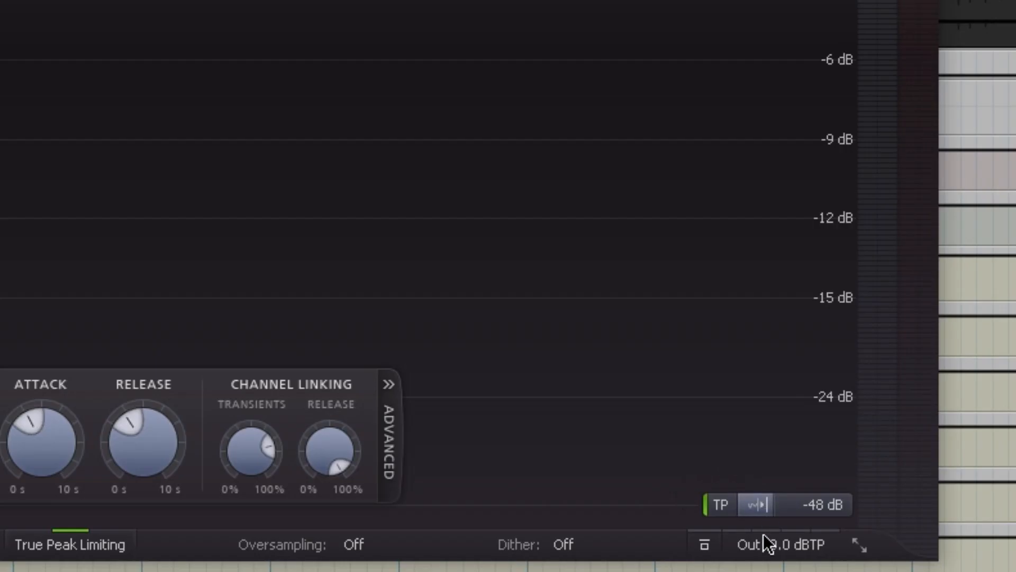
Enable the limiter's 1:1 unity gain output option and raise the input gain to +3.5 dB during playback.
mouse_move(784, 550)
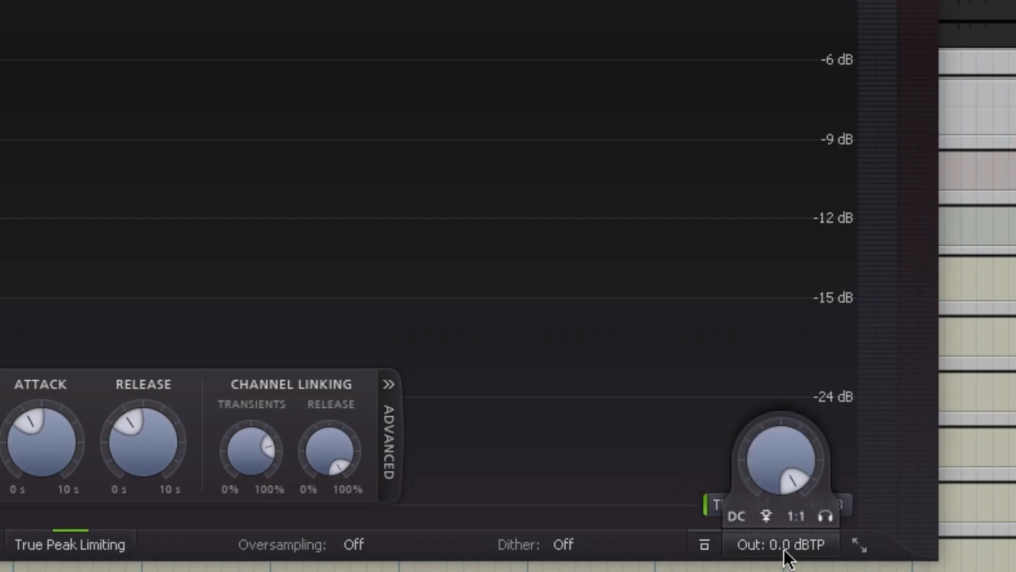
left_click(795, 518)
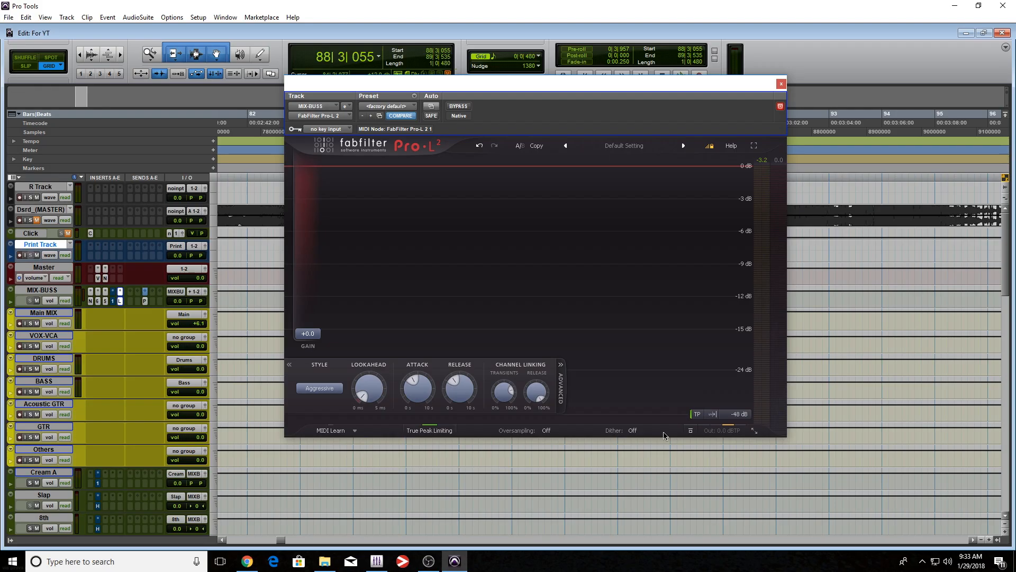
key("space")
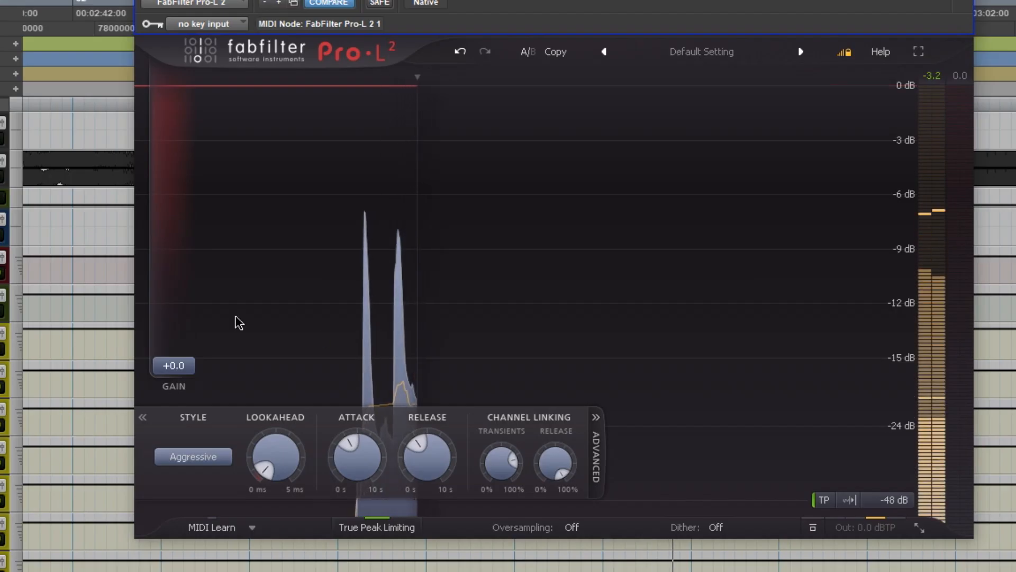
mouse_move(175, 365)
left_mouse_down()
mouse_move(182, 308)
mouse_move(183, 333)
left_mouse_up()
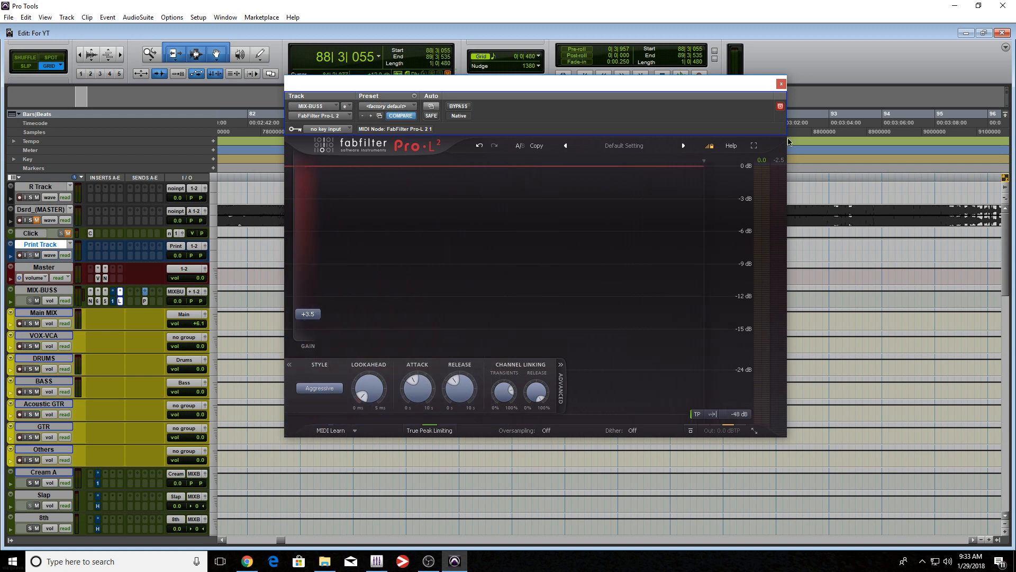
Change the meter scale from decibels to Loudness with a -9 LUFS (CD) target.
left_click(745, 412)
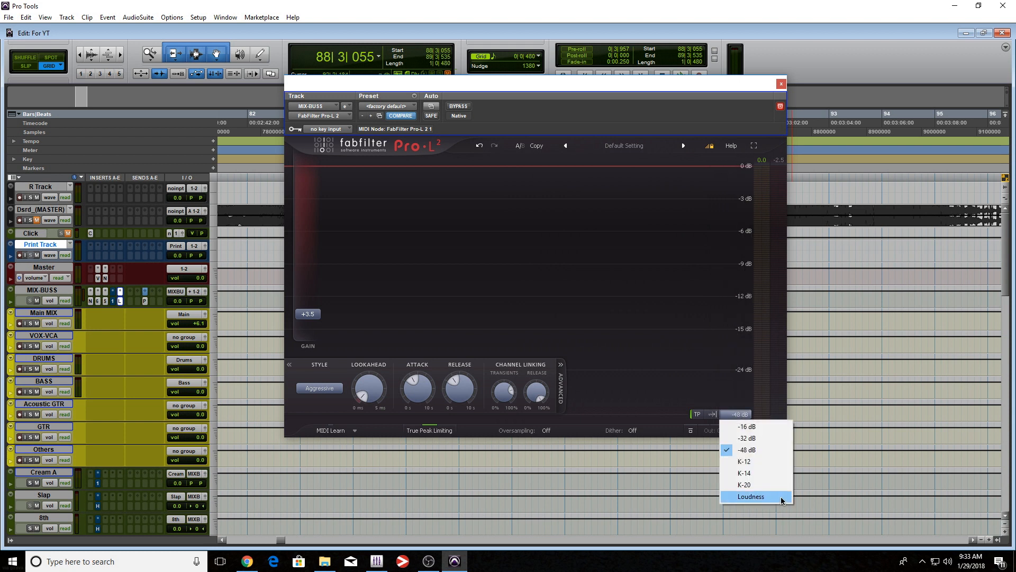
left_click(783, 497)
left_click(770, 237)
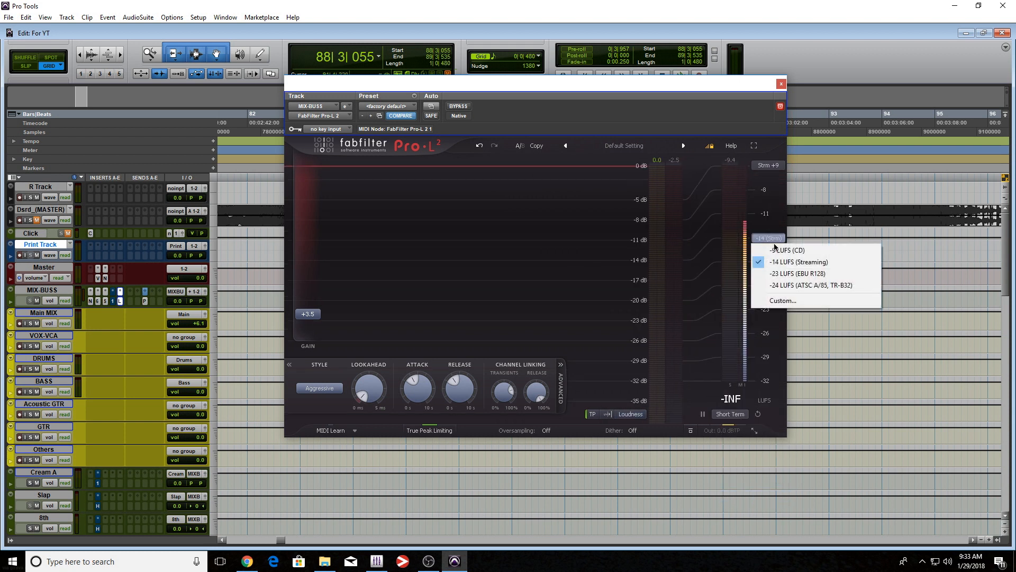
left_click(778, 251)
Reset the limiter gain to 0 dB and raise it gradually past +2.9 dB while playing the selection.
left_click_drag(308, 314, 307, 333)
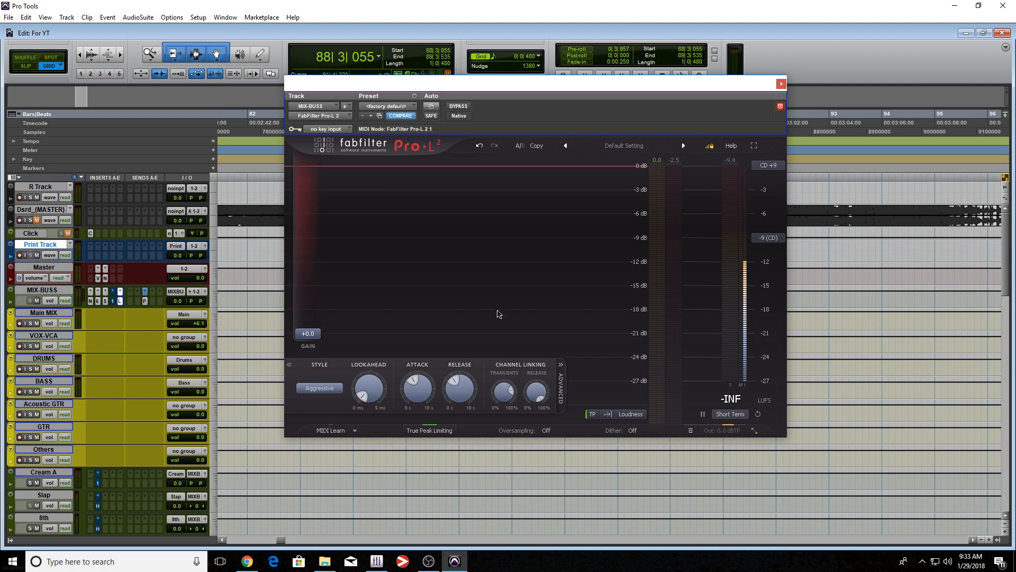
key("space")
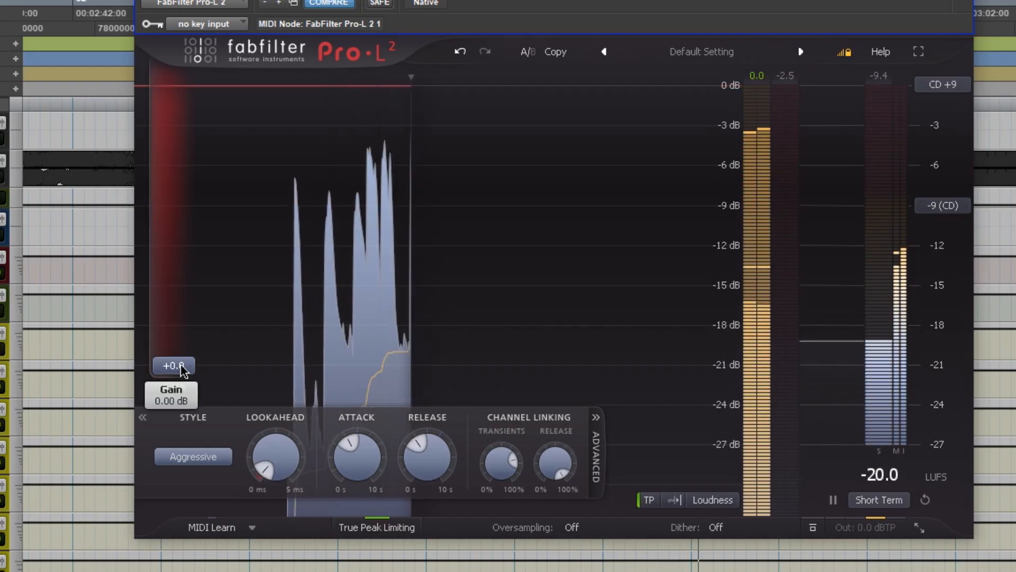
left_click_drag(306, 332, 313, 330)
left_click_drag(182, 359, 176, 339)
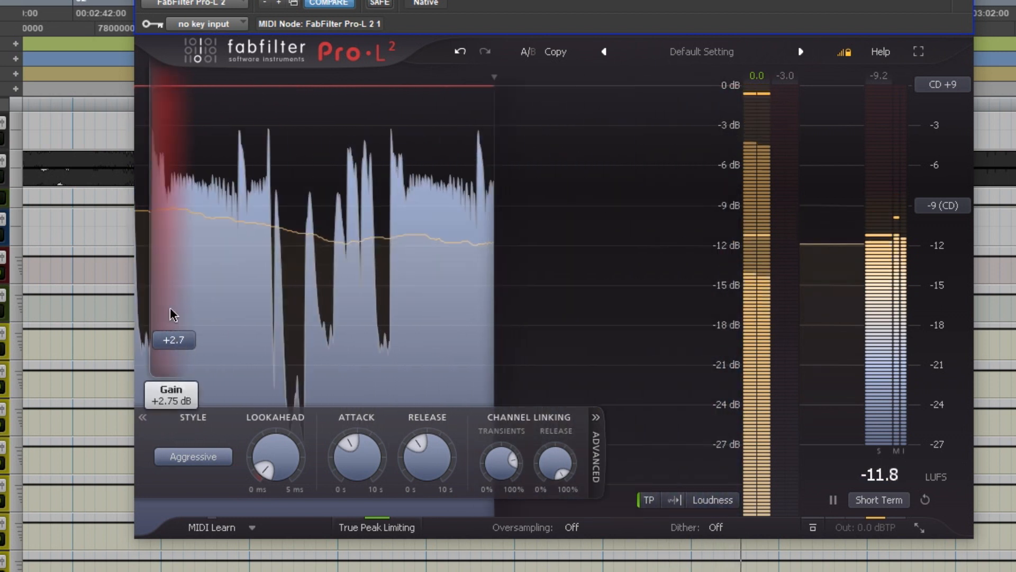
left_click_drag(178, 347, 178, 344)
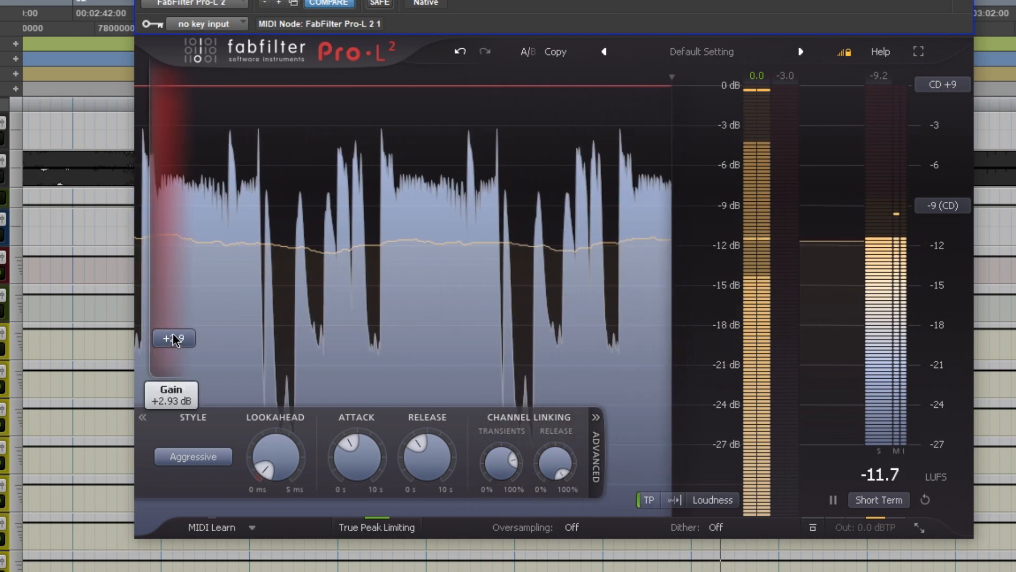
left_click_drag(172, 339, 178, 332)
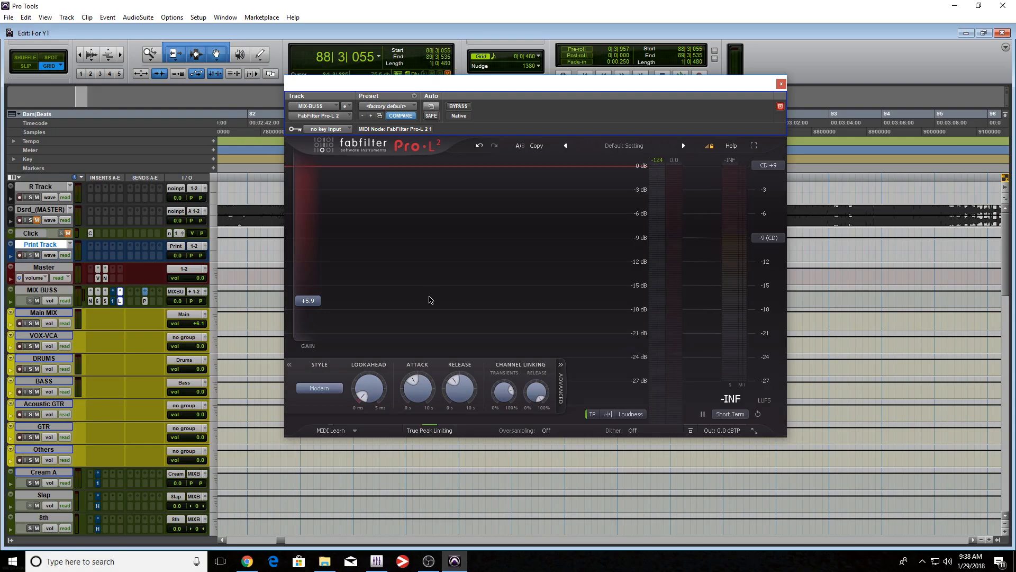
Audition the limited mix with repeated playback of the selection and inspect the limiter's output level options.
key("space")
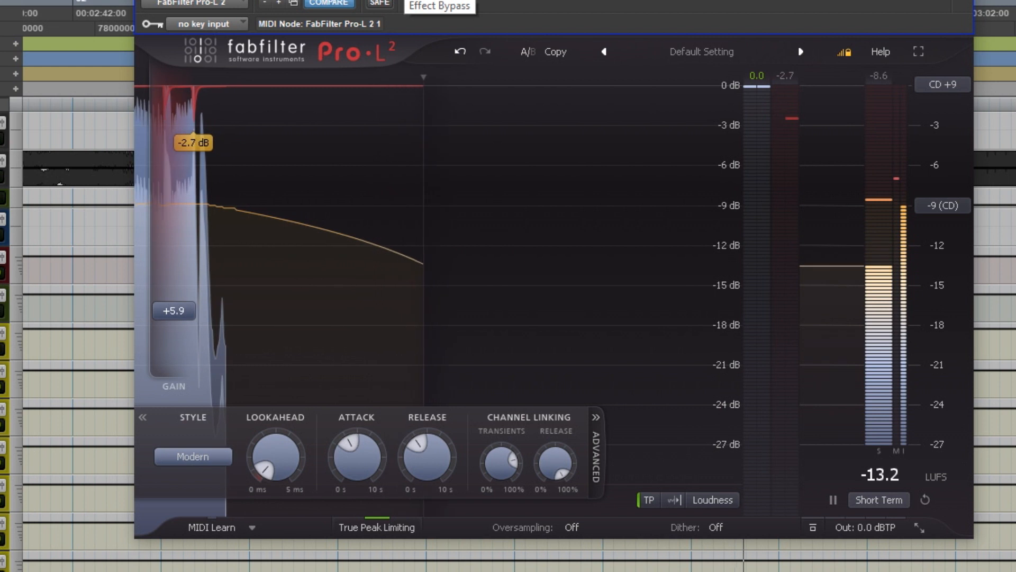
key("space")
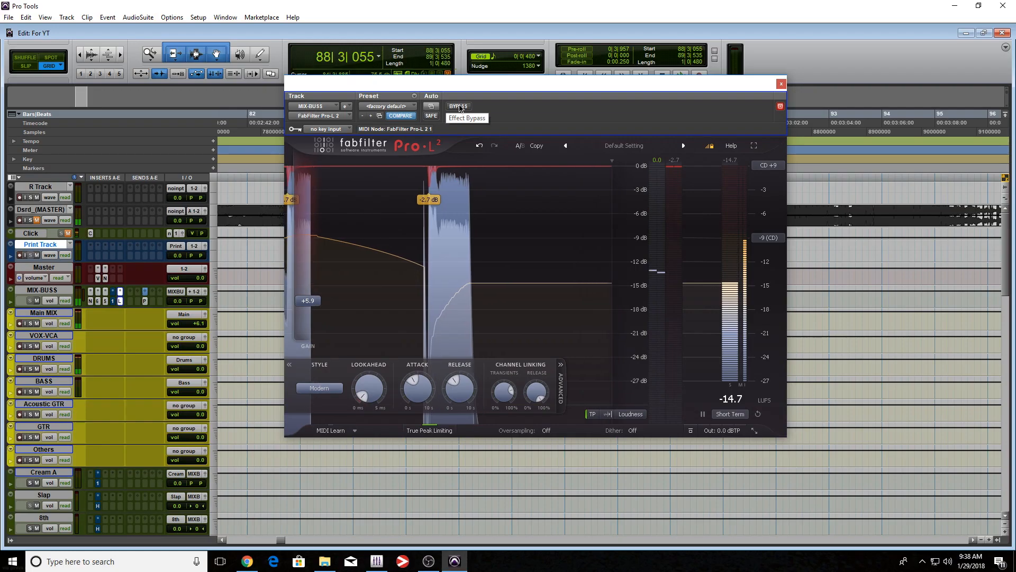
key("space")
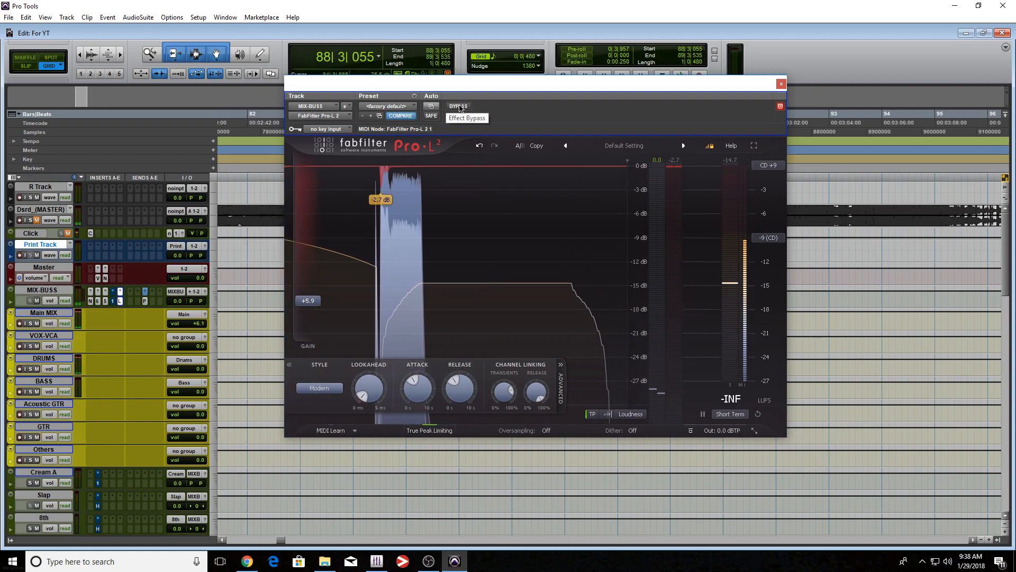
mouse_move(723, 433)
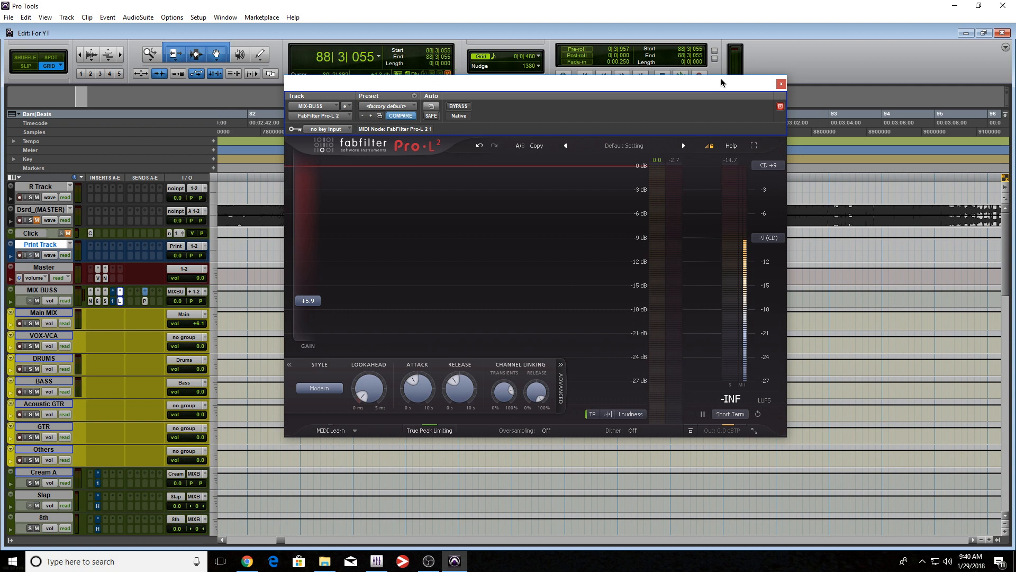
mouse_move(728, 430)
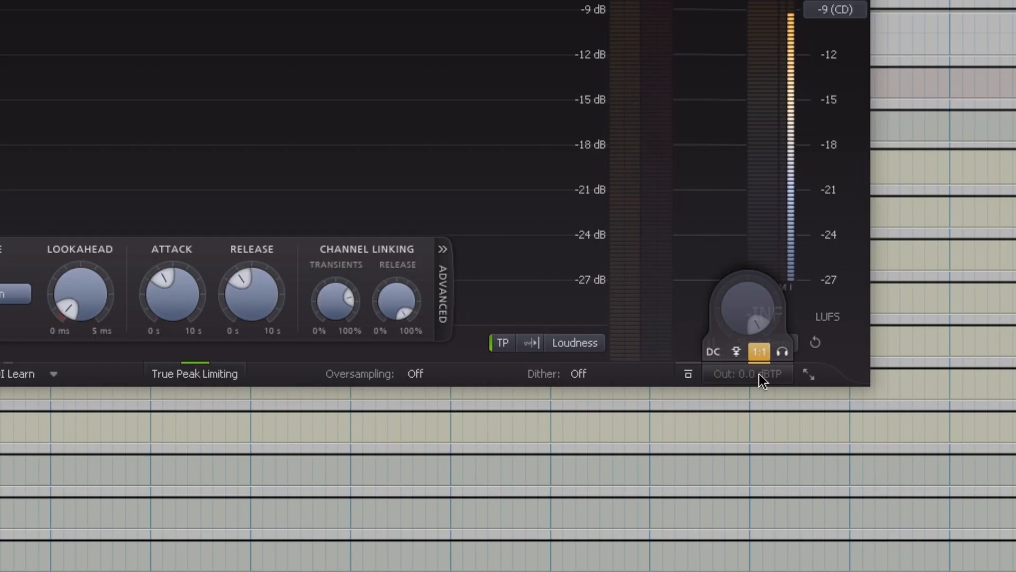